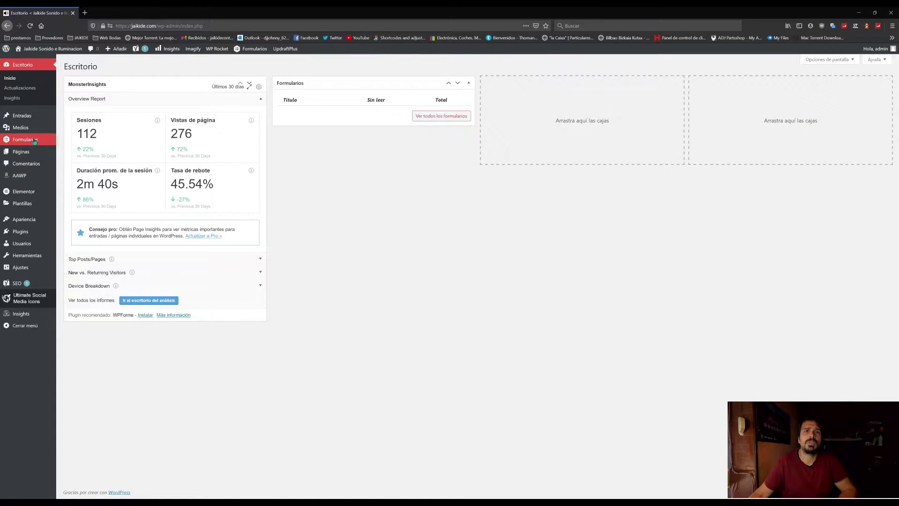
Step: Open the WP Rocket settings from the list of installed plugins
mouse_move(25, 221)
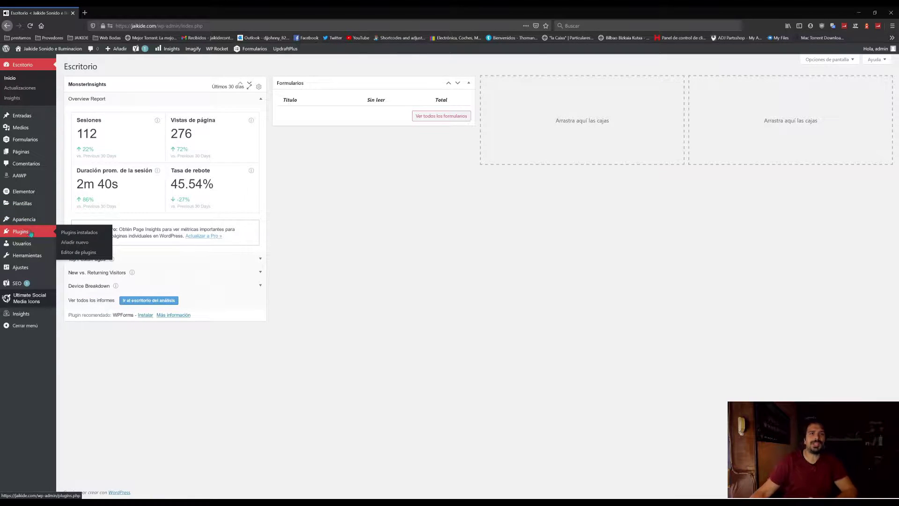
click(29, 232)
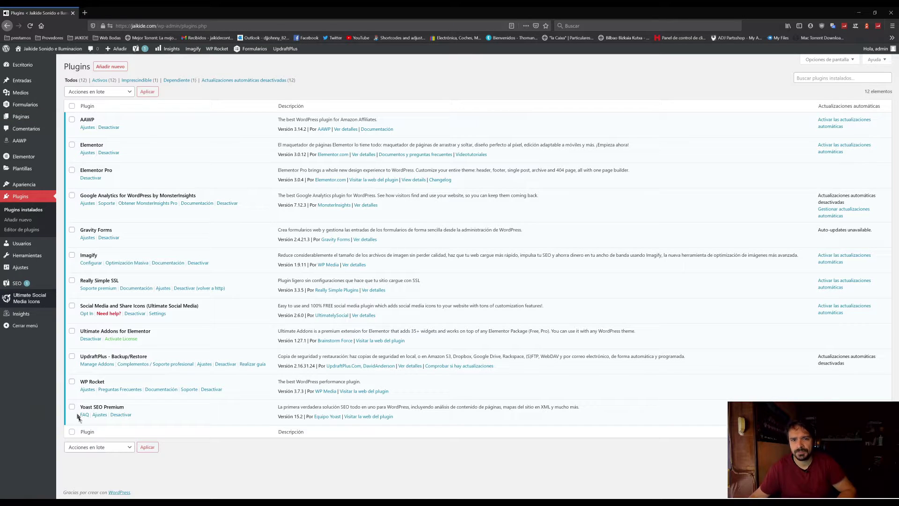
click(86, 389)
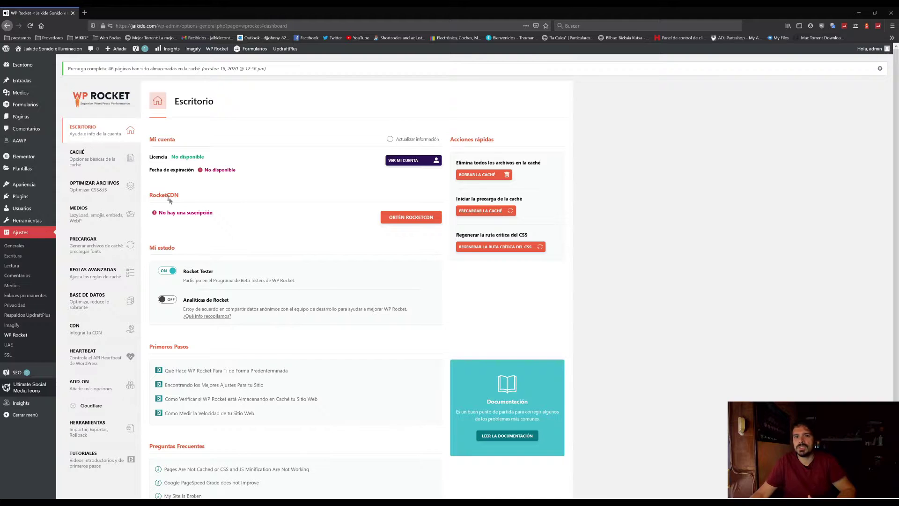
Step: Review WP Rocket's add-ons, including Google Tracking, Facebook Pixel, Varnish, Cloudflare and Sucuri
scroll(98, 168, down, 3)
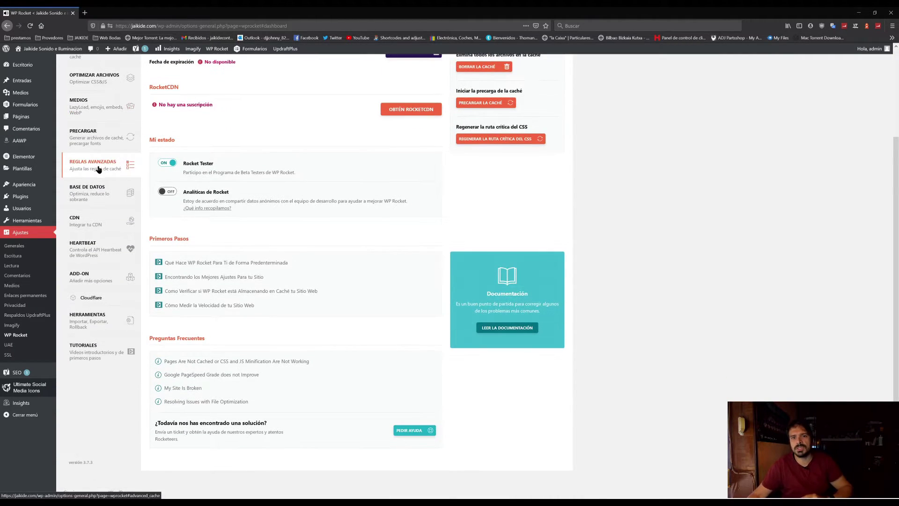
click(96, 279)
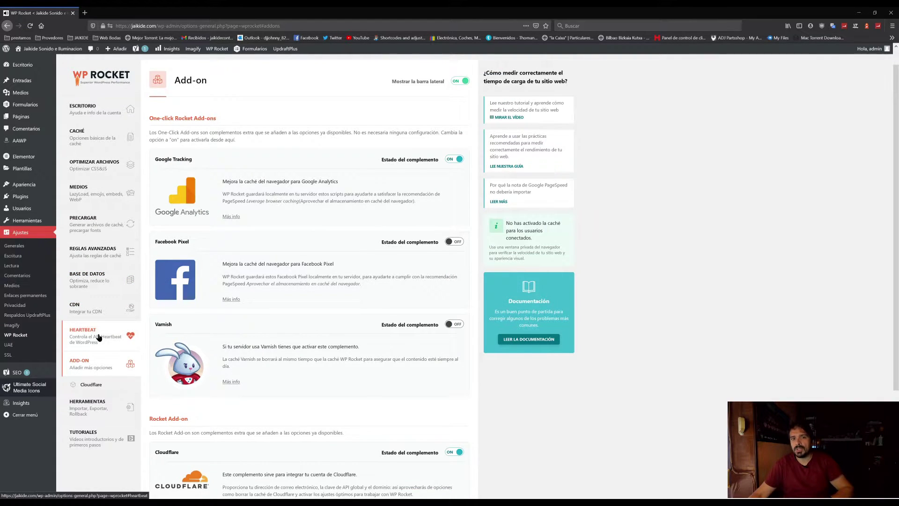
scroll(96, 335, down, 2)
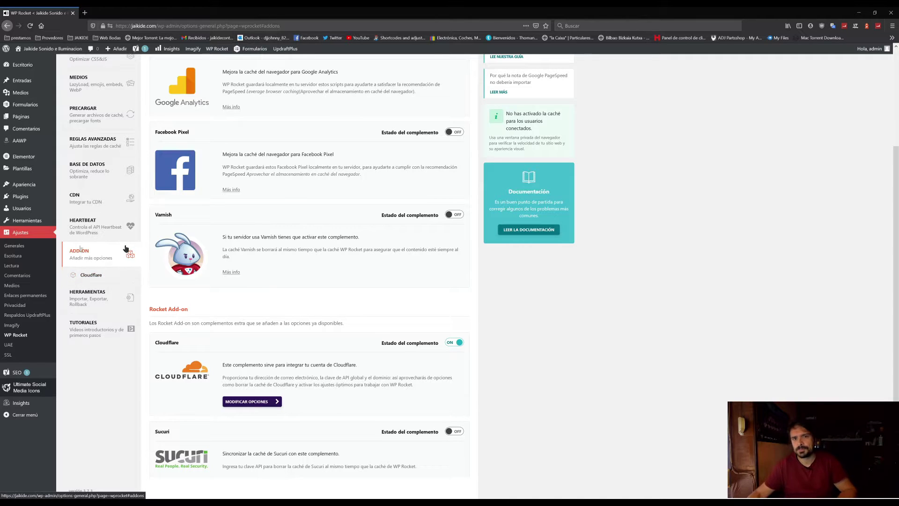
Step: Review WP Rocket's cache options and its CSS and JavaScript file optimization settings
scroll(94, 260, up, 3)
click(100, 165)
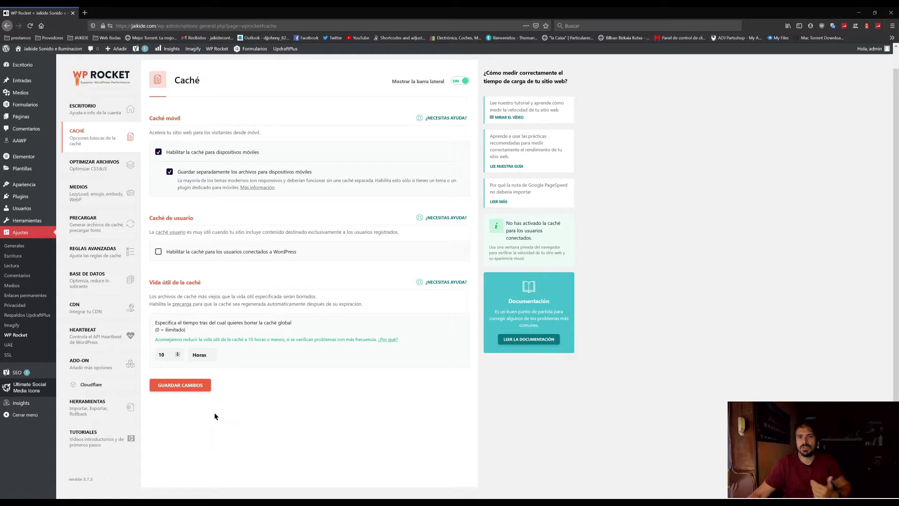
click(104, 168)
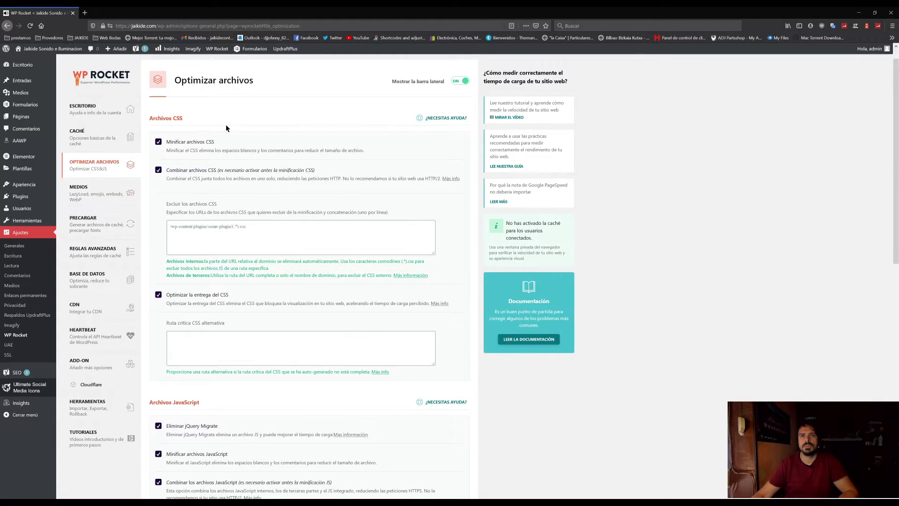
scroll(240, 126, down, 3)
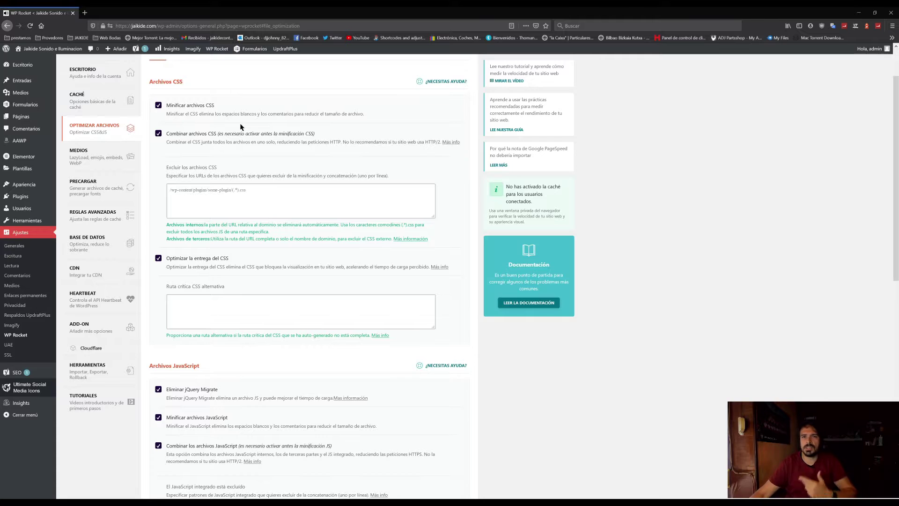
scroll(241, 127, down, 1)
scroll(242, 126, down, 4)
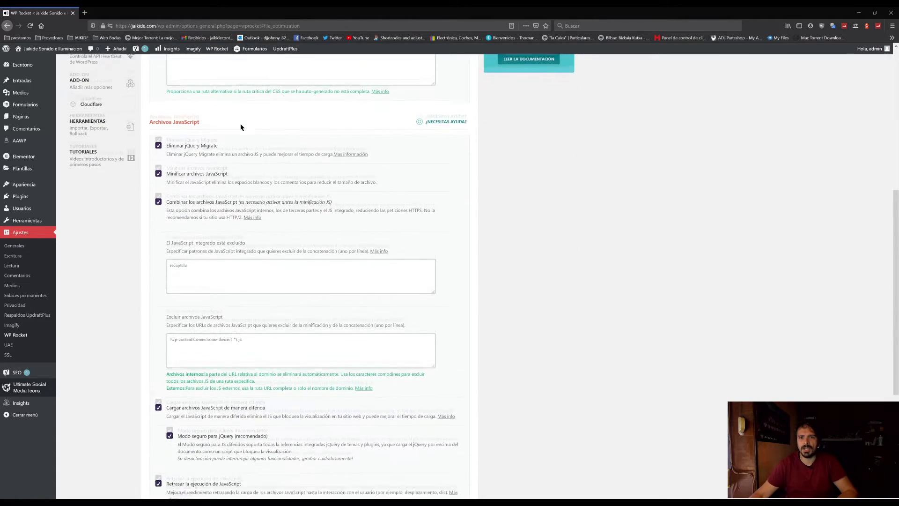
scroll(241, 127, down, 3)
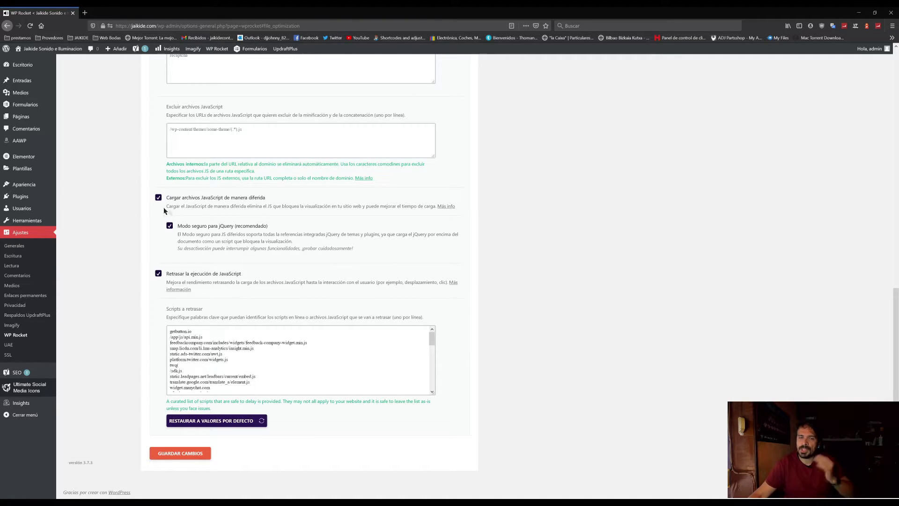
scroll(131, 225, up, 9)
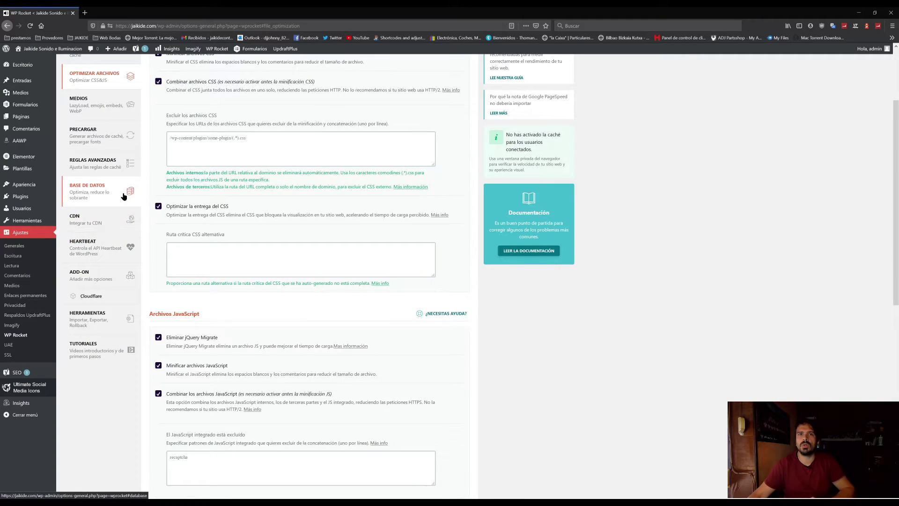
scroll(268, 228, up, 3)
scroll(112, 130, down, 3)
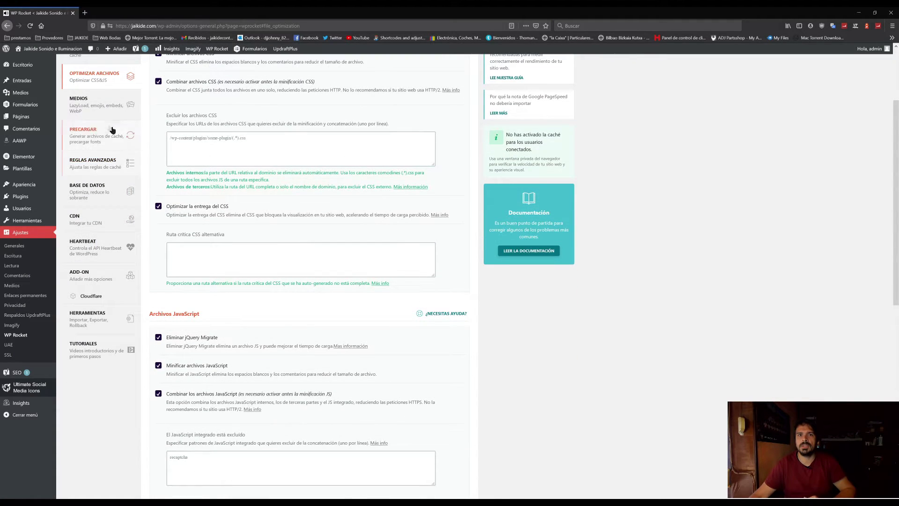
Step: Review WP Rocket's media settings and its cache, link, DNS and font preloading options
click(94, 104)
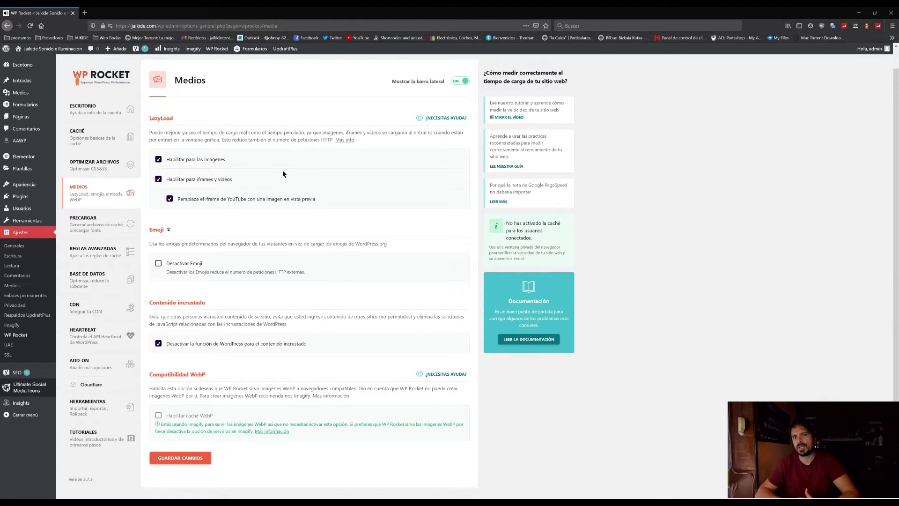
scroll(209, 176, down, 1)
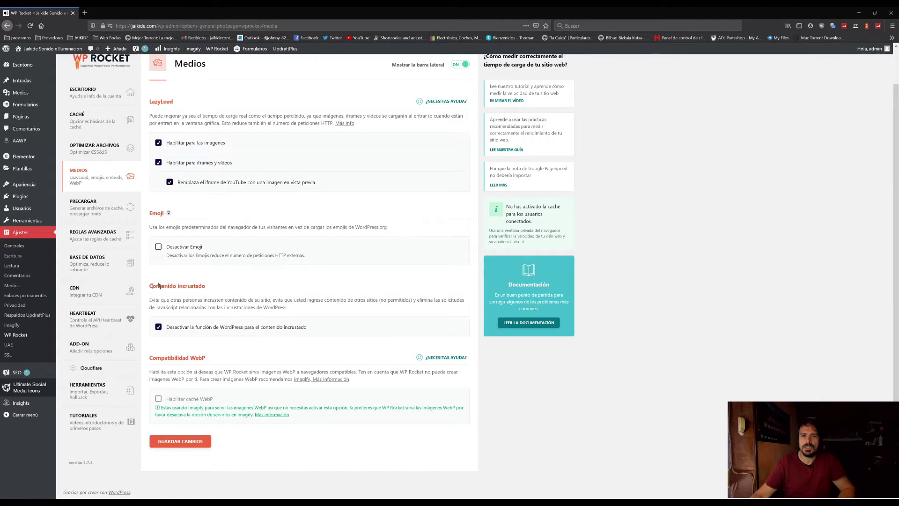
click(113, 210)
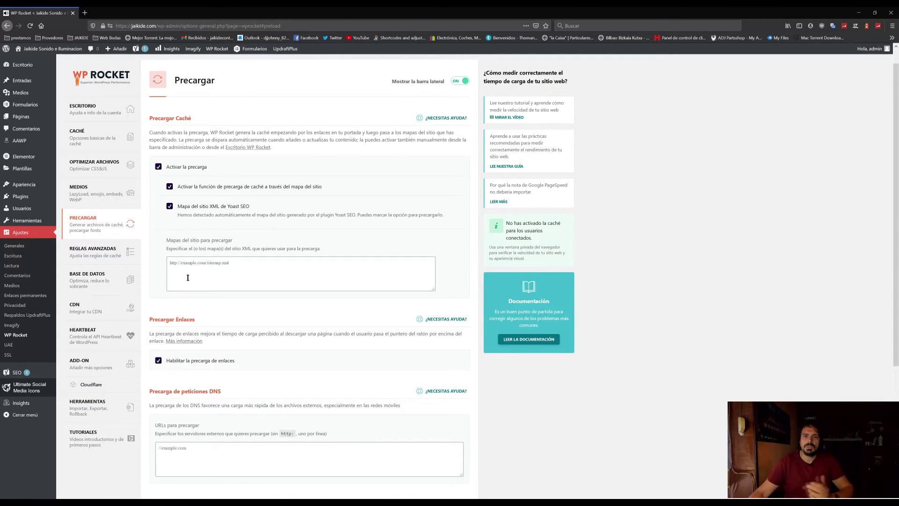
scroll(117, 230, down, 3)
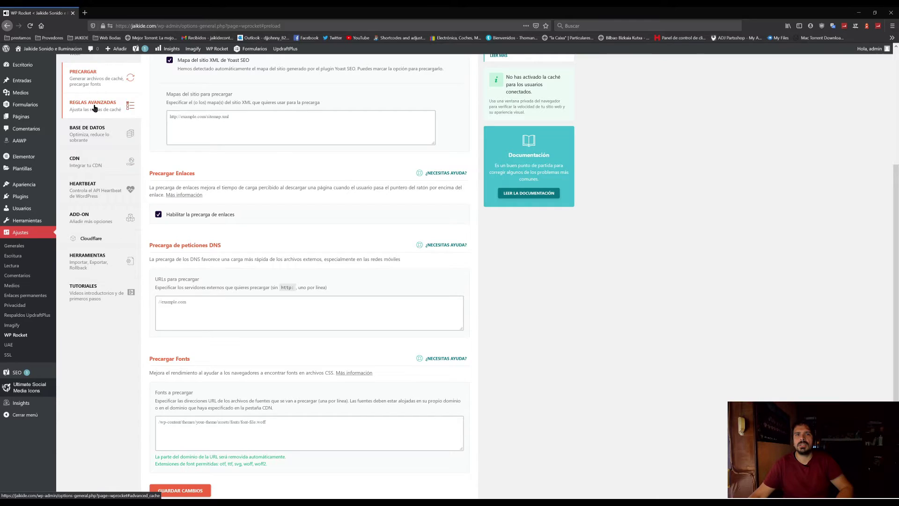
Step: Review WP Rocket's advanced cache rules and its database cleanup options
click(95, 107)
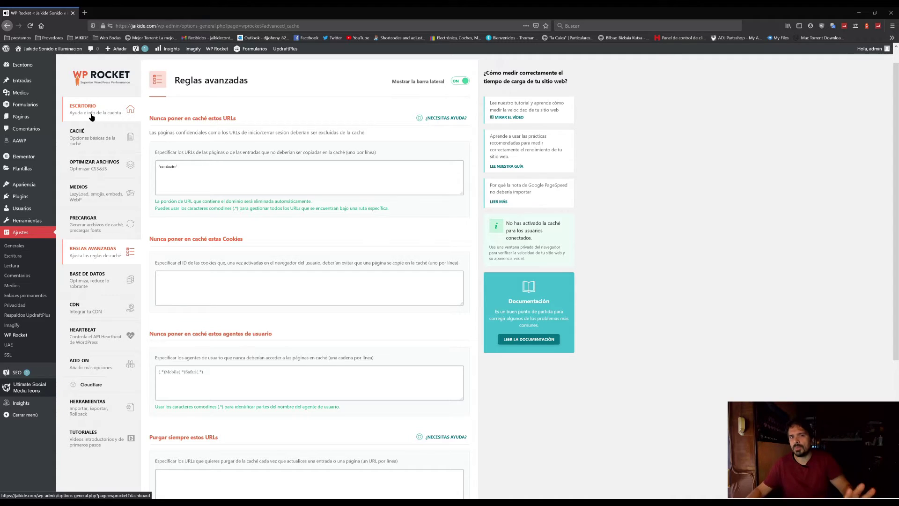
scroll(109, 175, down, 2)
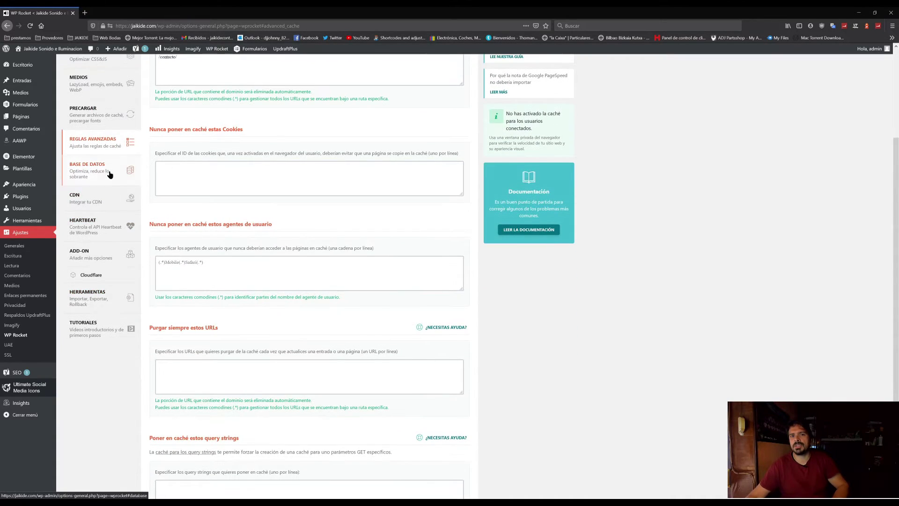
scroll(109, 175, down, 2)
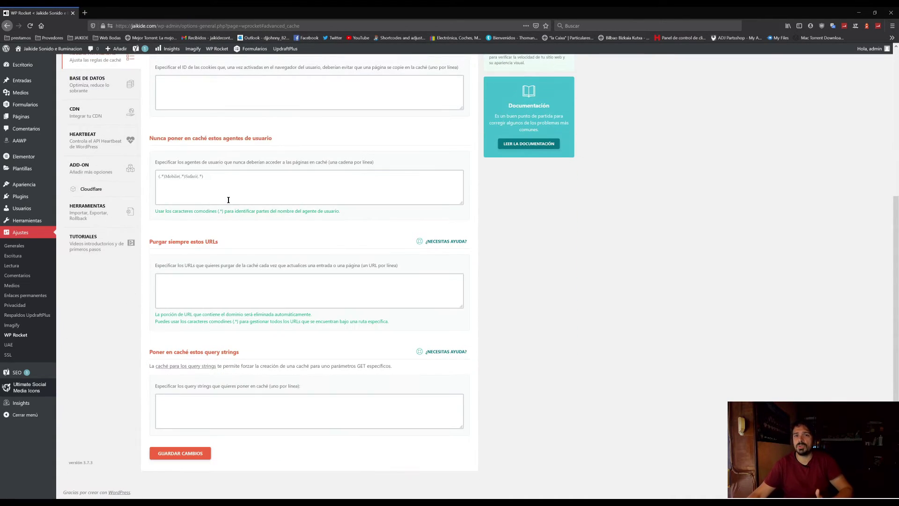
click(86, 78)
scroll(235, 140, down, 2)
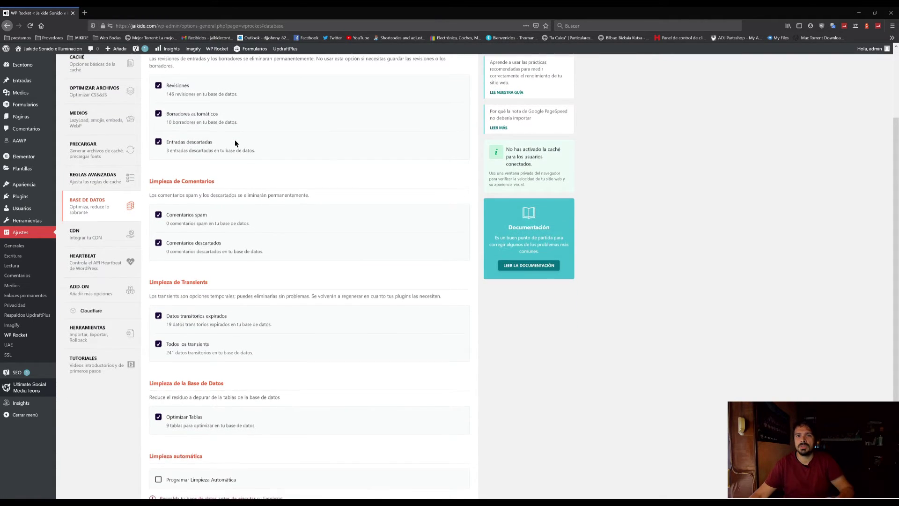
scroll(235, 139, down, 2)
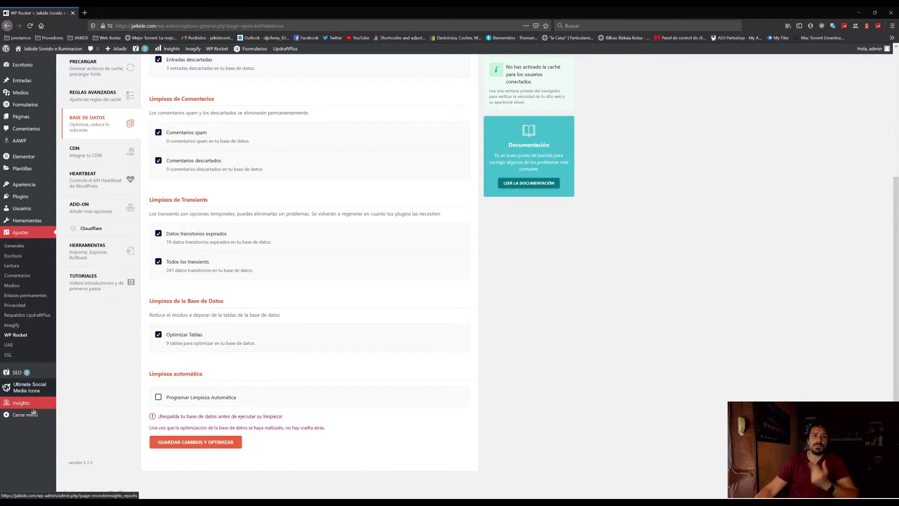
Step: Look over the Yoast SEO general dashboard and its list of enabled features
click(15, 374)
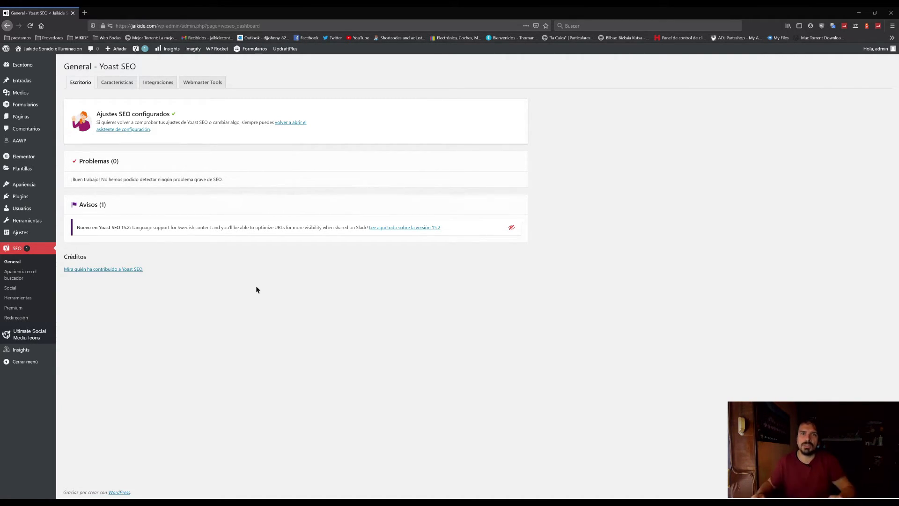
click(123, 84)
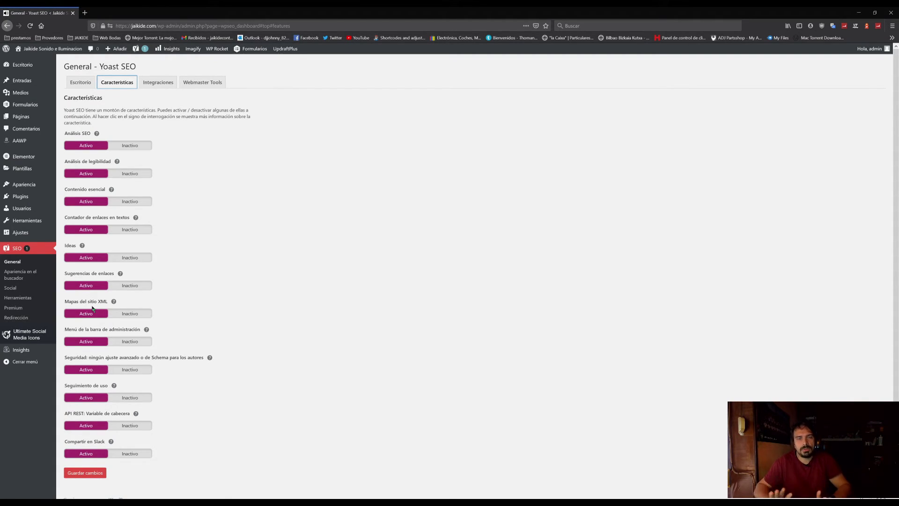
click(81, 83)
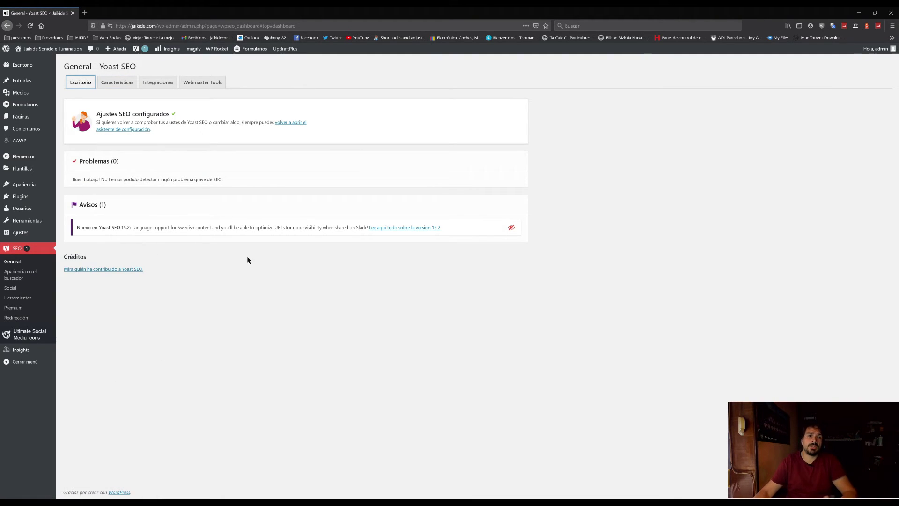
Step: Return to the installed plugins and open the AAWP settings
click(20, 196)
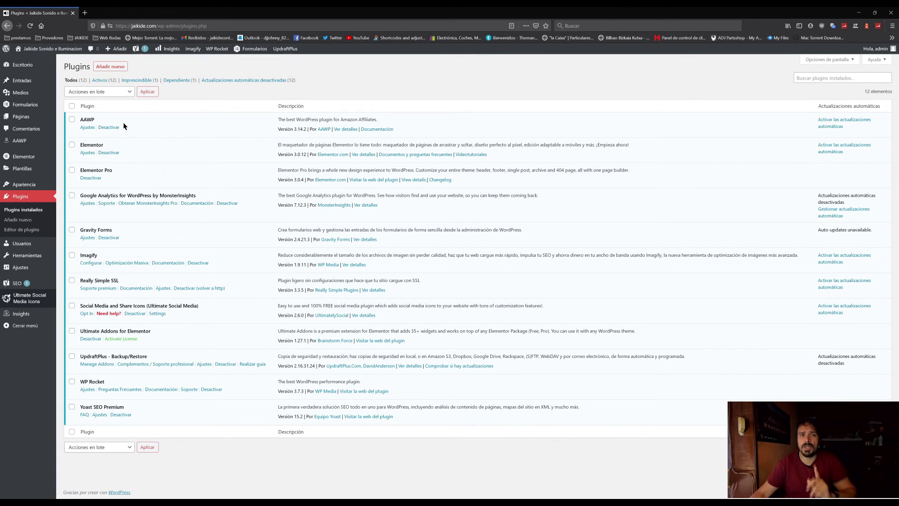
click(87, 127)
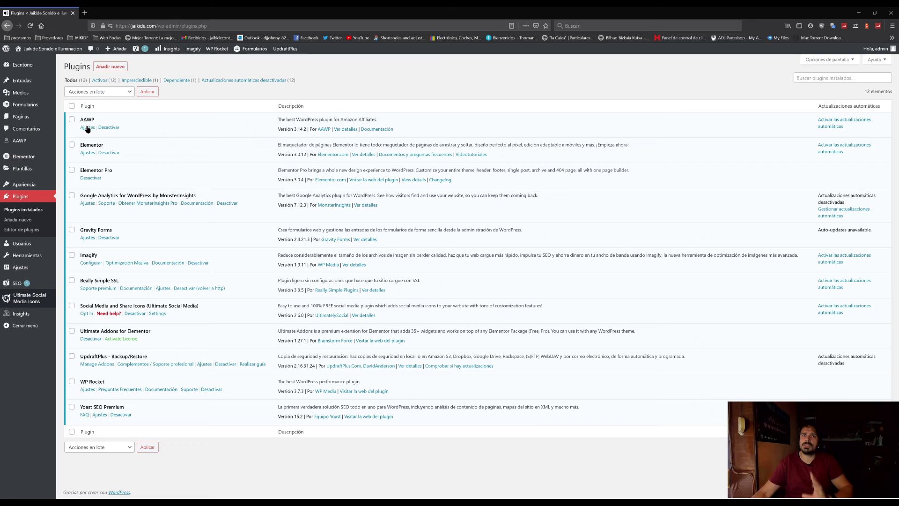